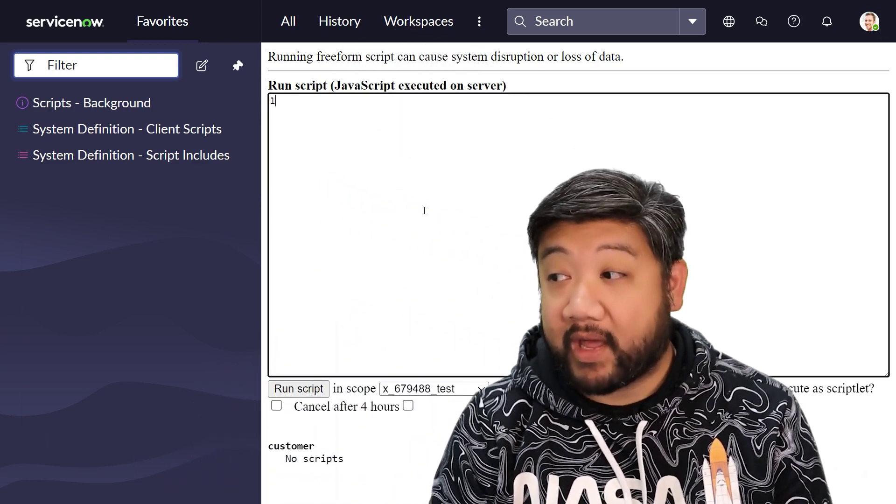
text(let incidentMap )
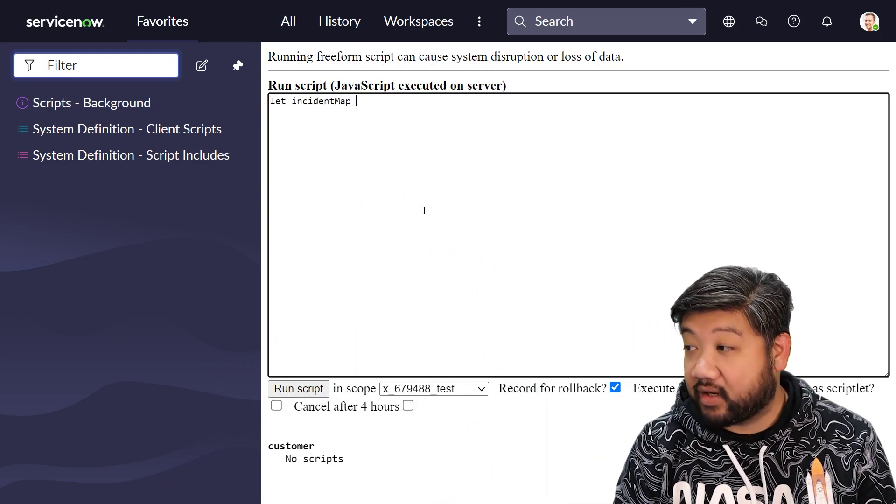
text(= new Map)
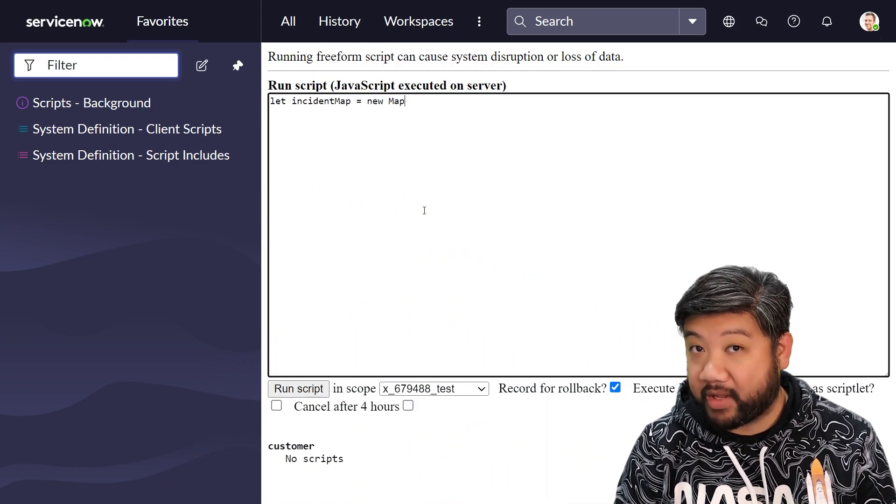
text(();)
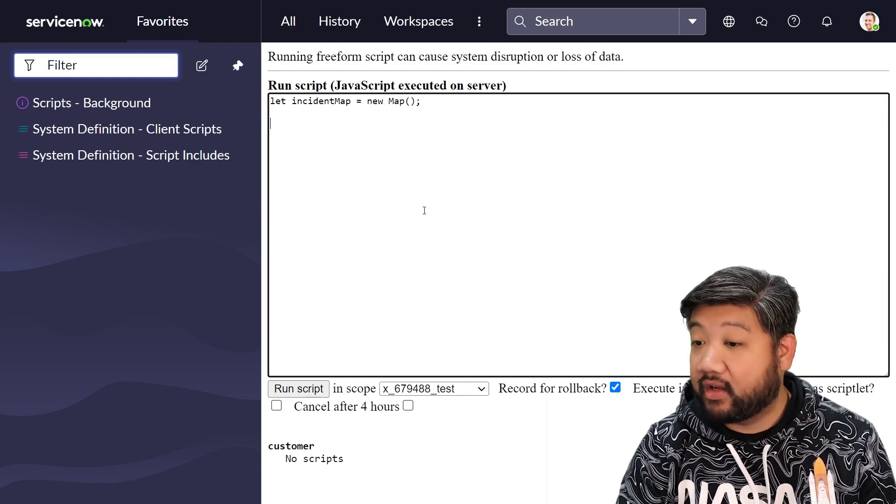
Add INC001 'Login issue' and INC002 'Email not working' to incidentMap, then begin the gs.info line
key(Return)
key(Return)
text(incidentMap.)
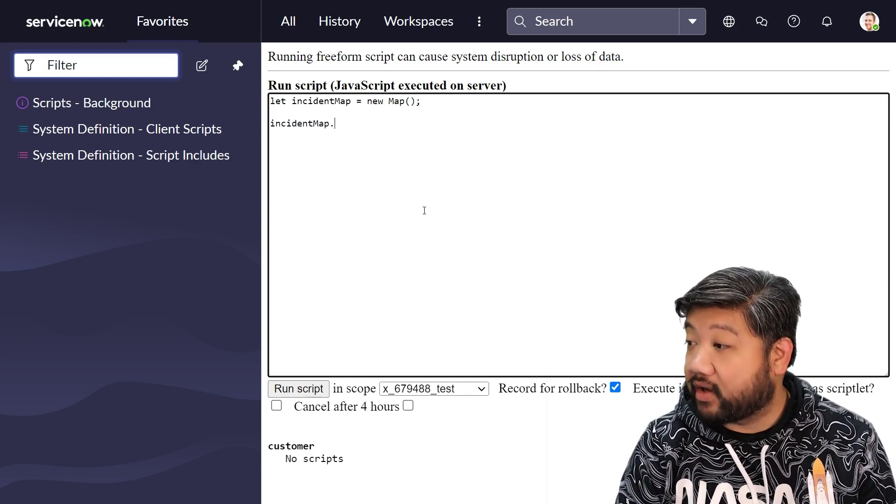
text(set('I)
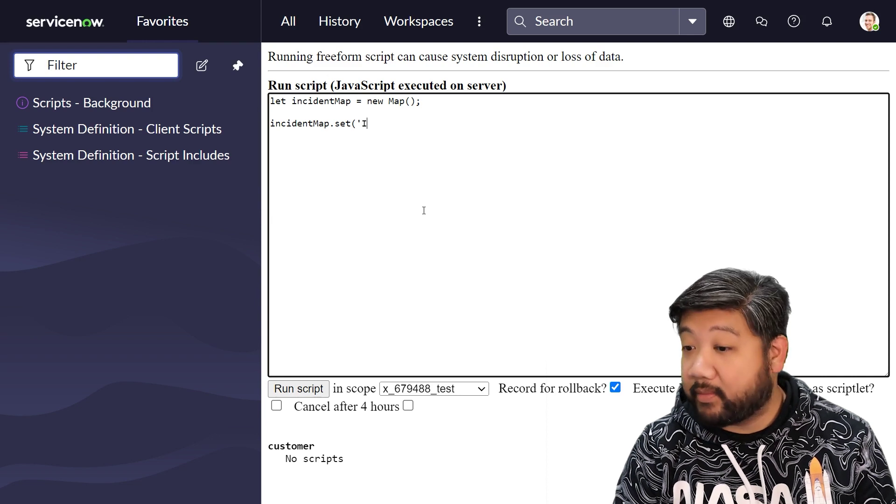
text(NC001', )
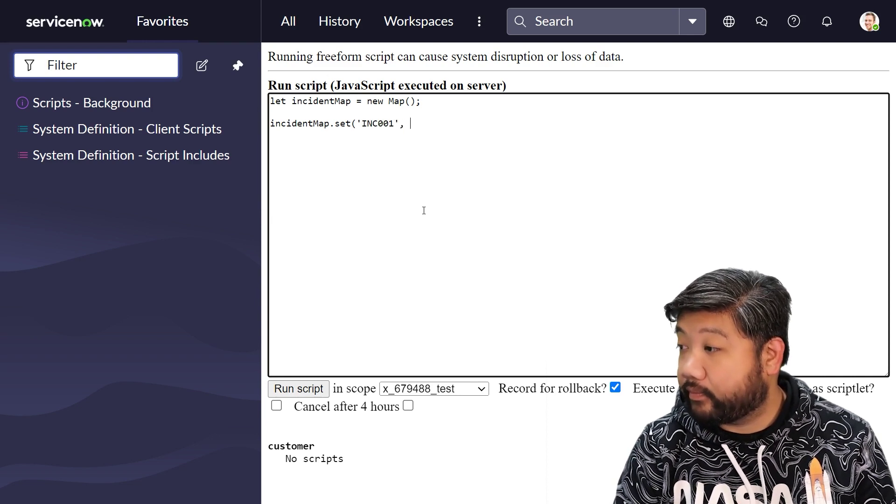
text('Login issu)
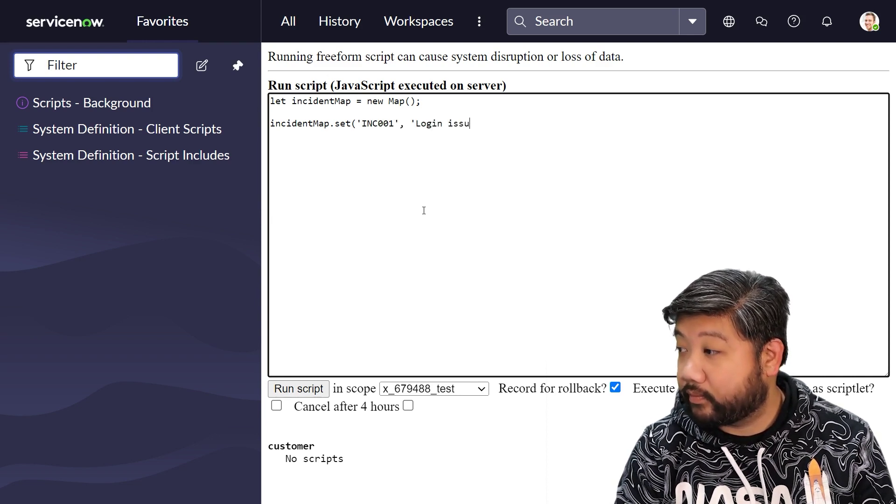
text(e'); incid)
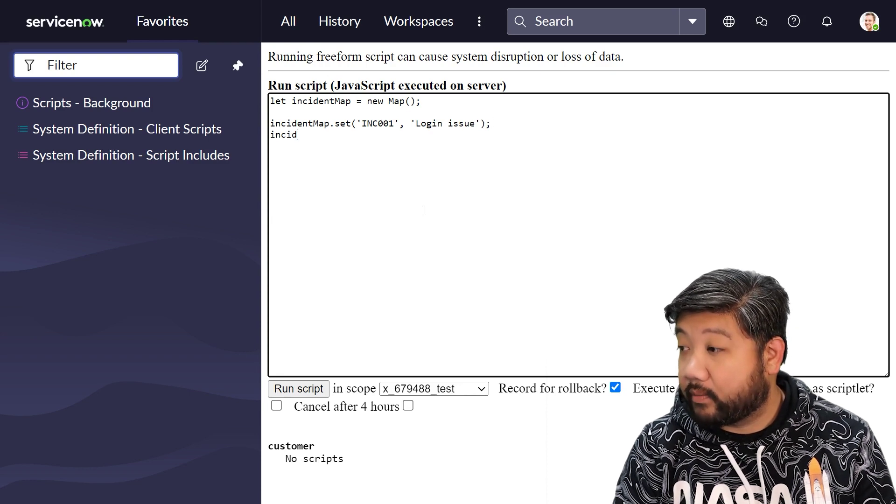
text(entMap.set()
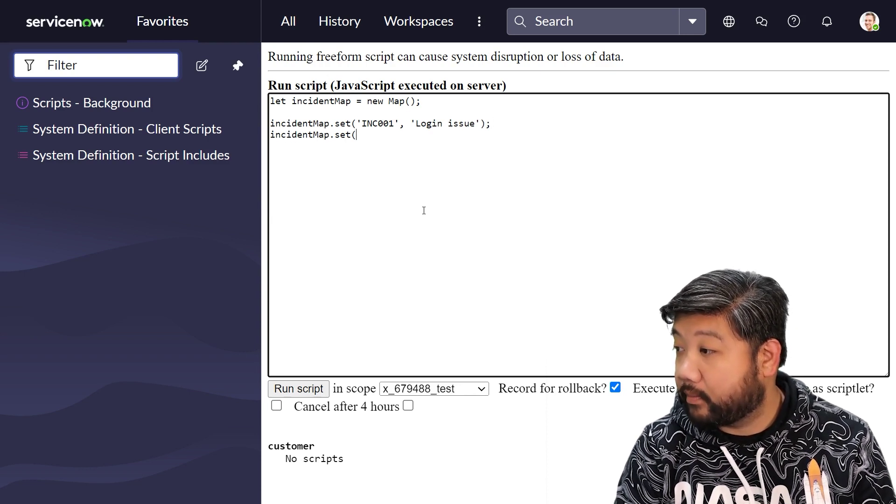
text('Inc)
key(BackSpace)
text(N)
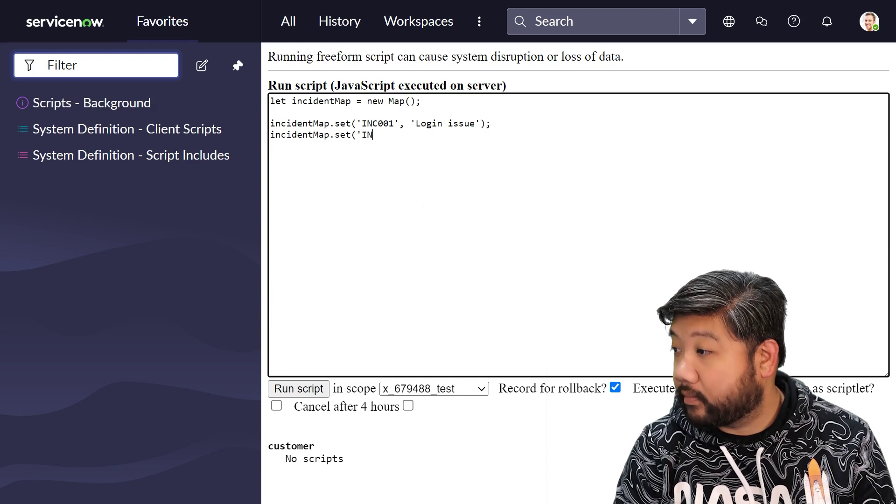
text(C002', ')
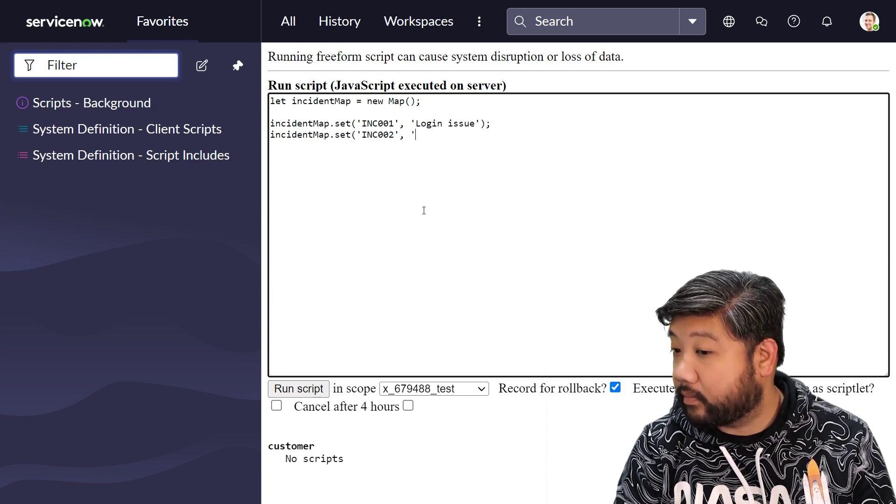
text(Email not work)
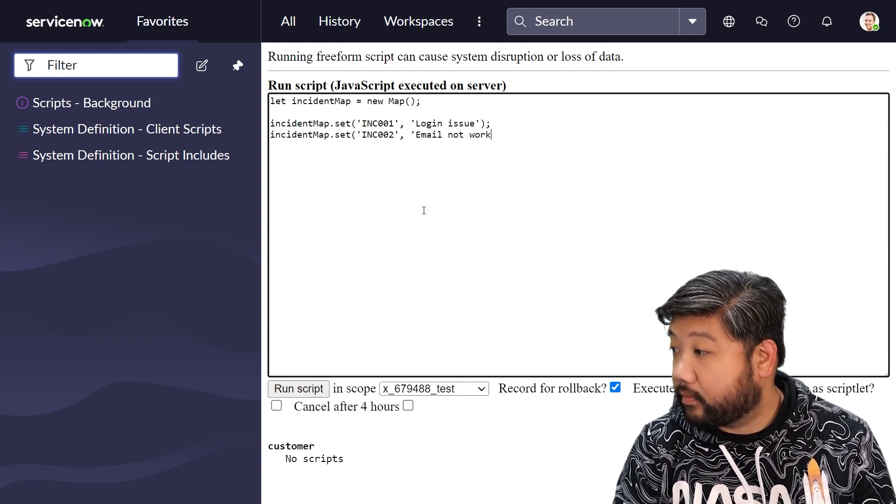
text(ing');)
key(Return)
key(Return)
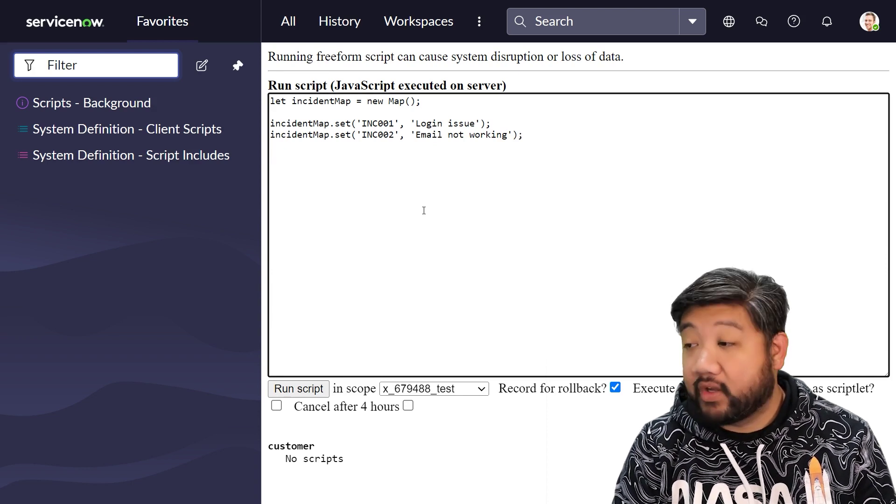
text(gs.info)
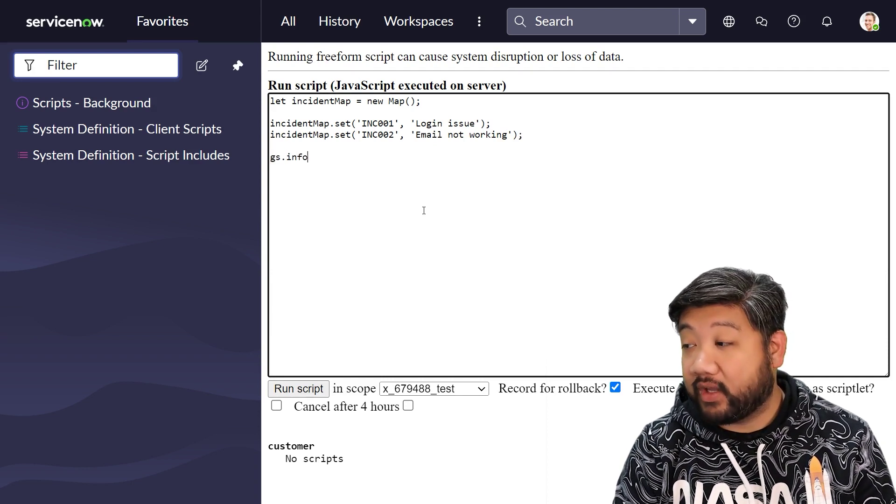
text((incid)
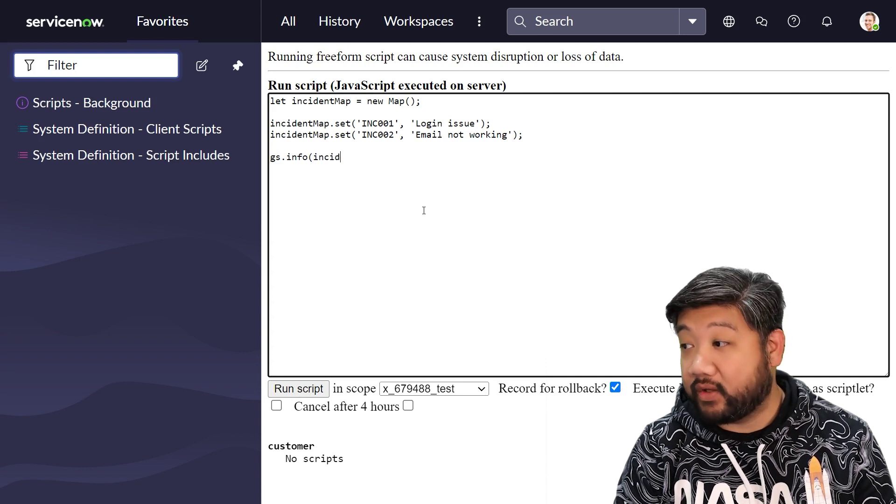
text(entMap.)
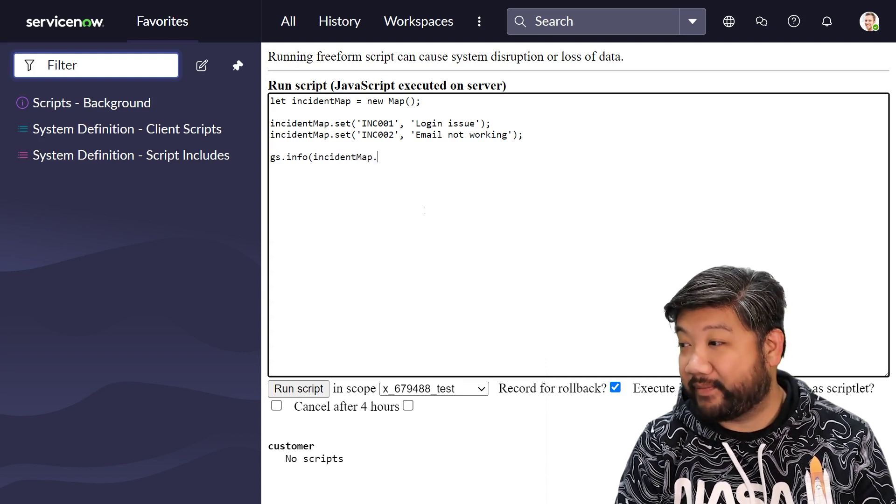
text(get('I)
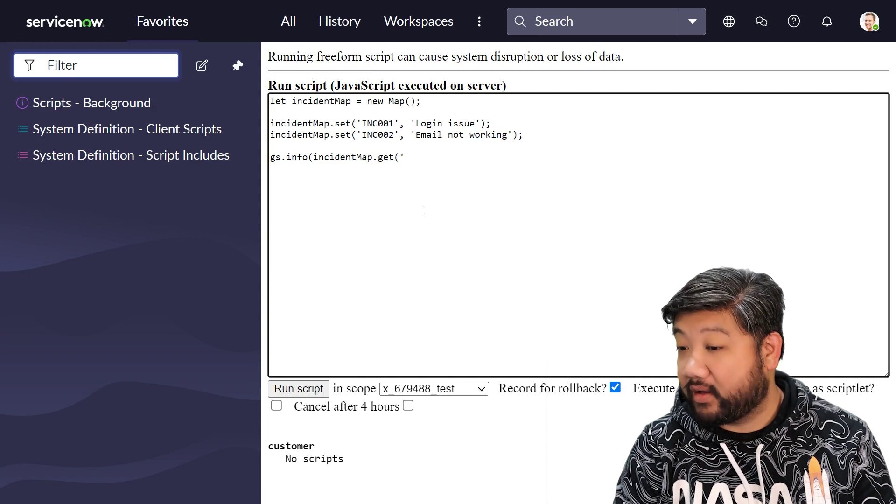
text(NC001')
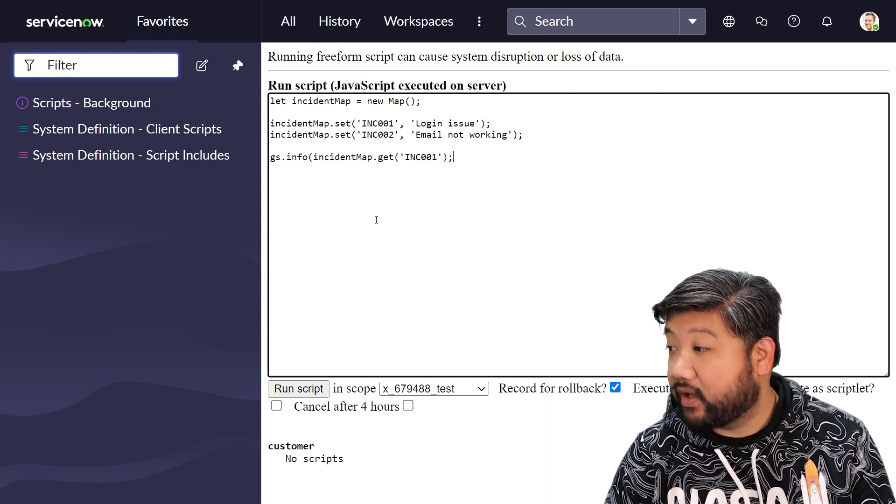
text())
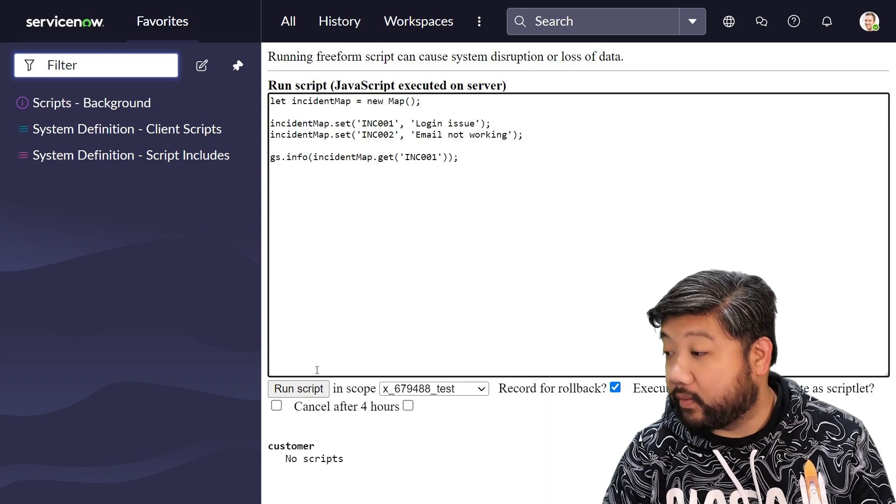
click(298, 389)
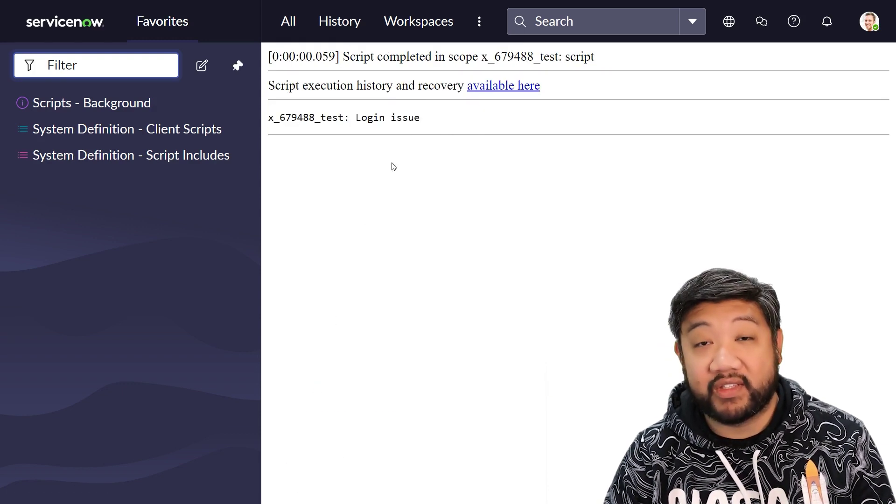
key(alt+Left)
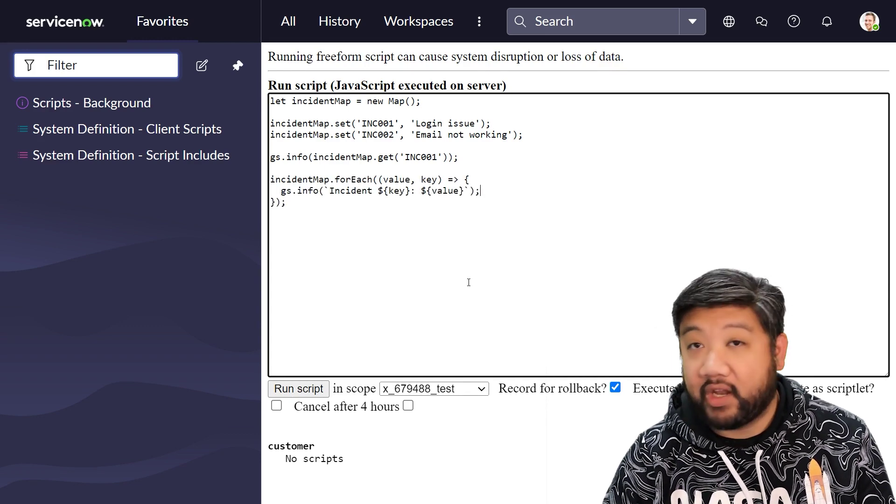
click(298, 389)
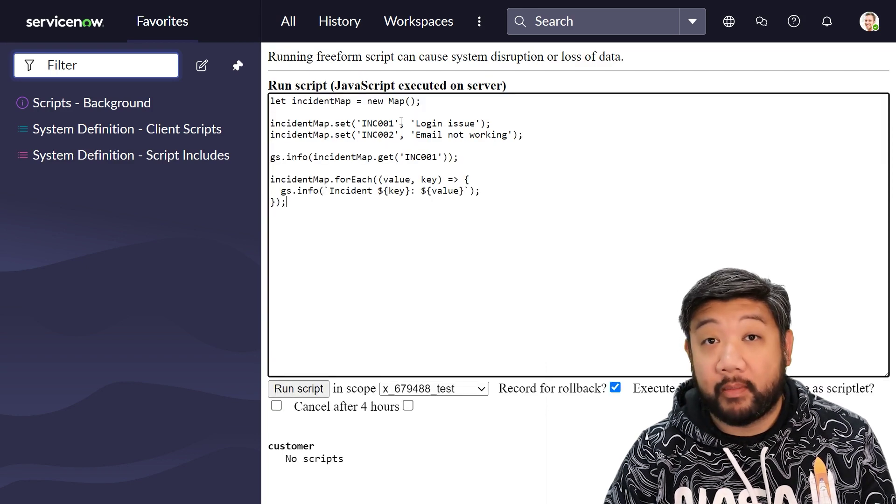
drag(402, 124, 357, 123)
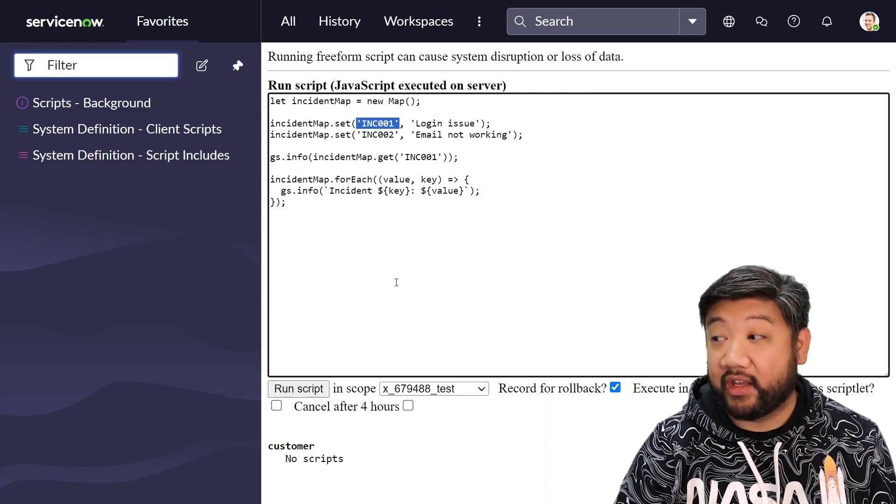
Declare let x = ['001','002'], use x as the first set() key, and run to check the log
click(316, 112)
text(let )
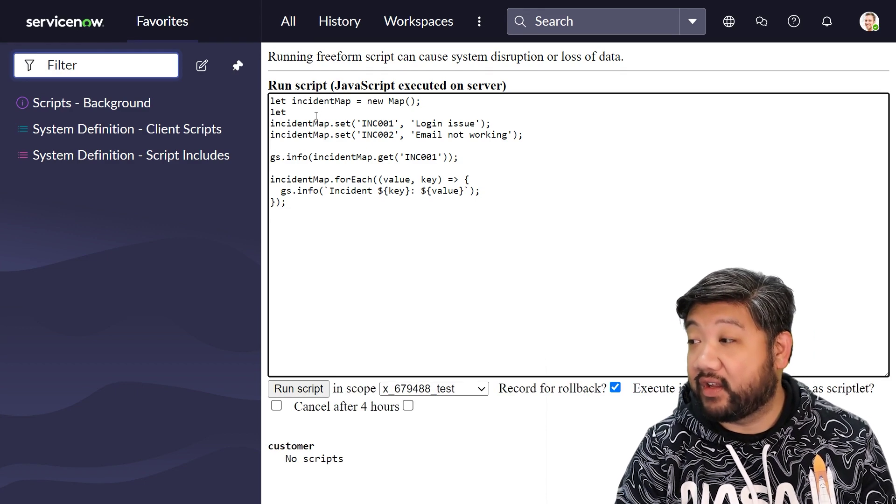
text(k)
text(x = ['001','002'];)
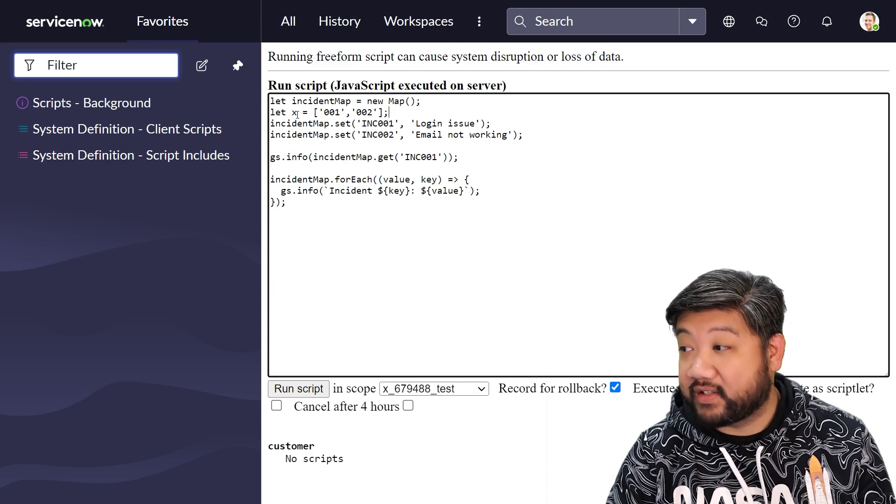
double_click(380, 123)
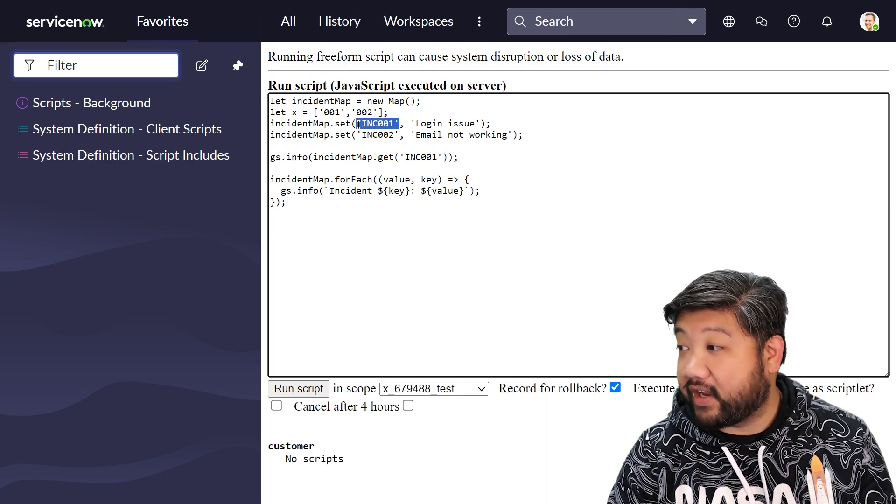
text(x)
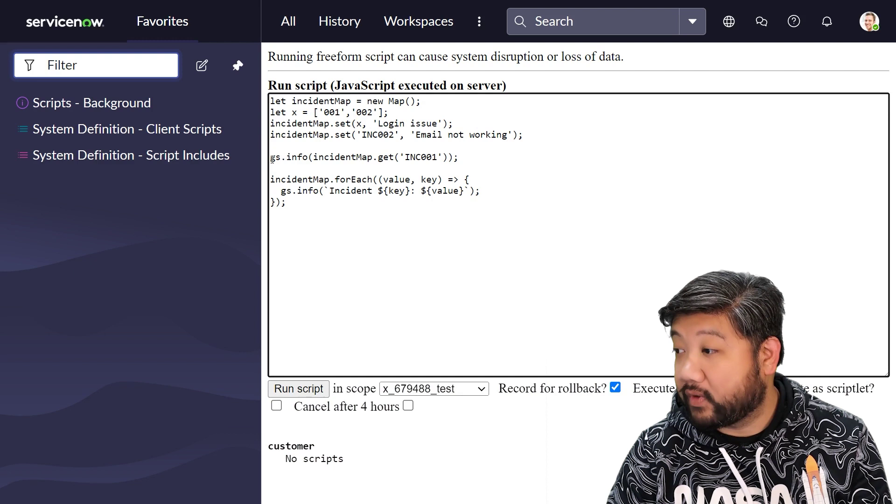
text(//)
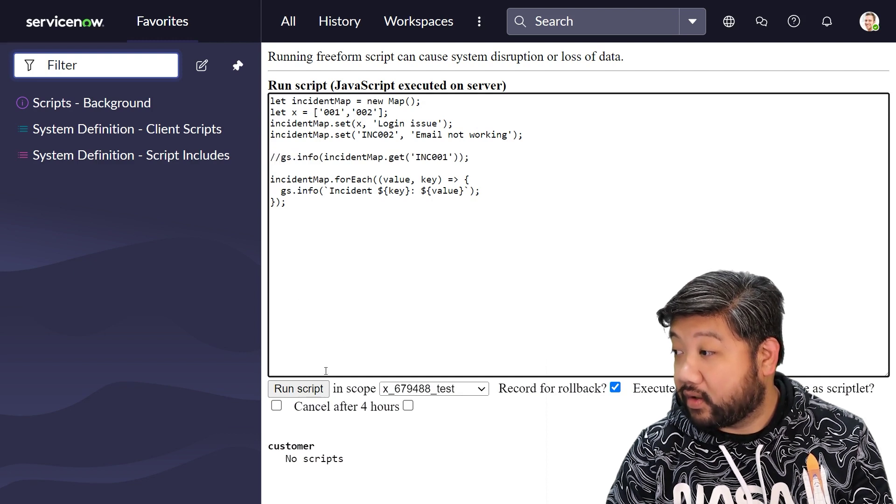
click(298, 389)
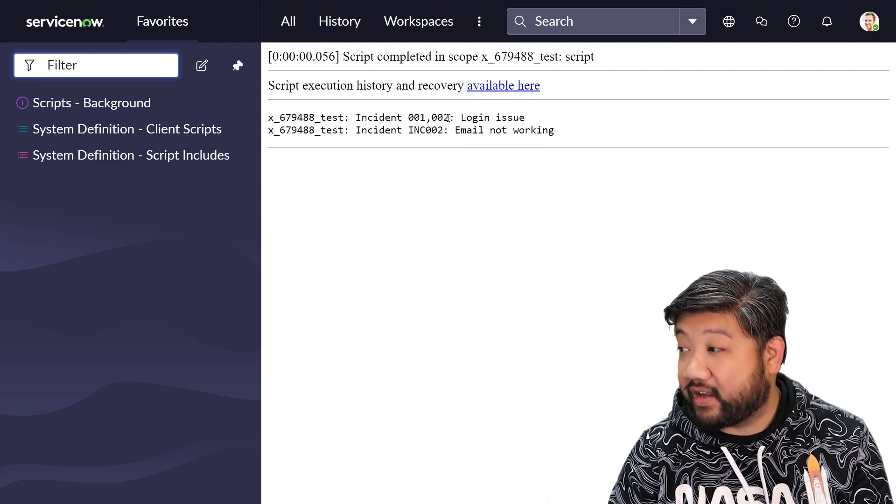
drag(452, 118, 409, 118)
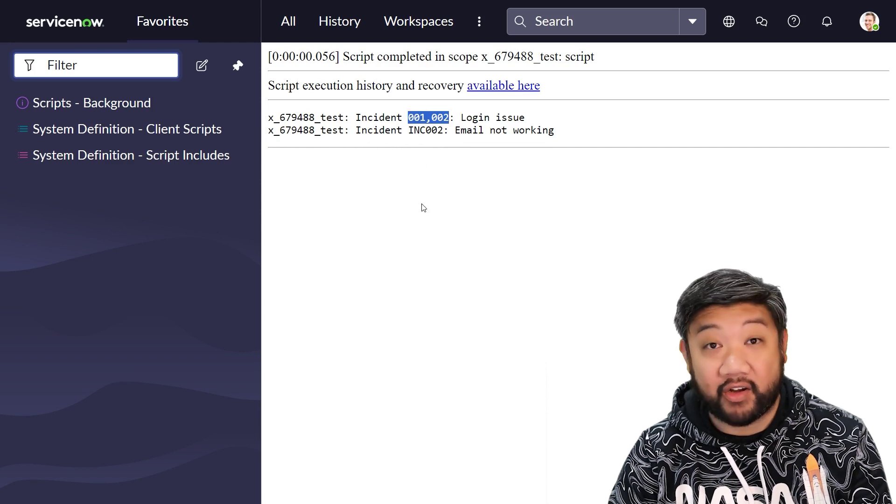
key(alt+Left)
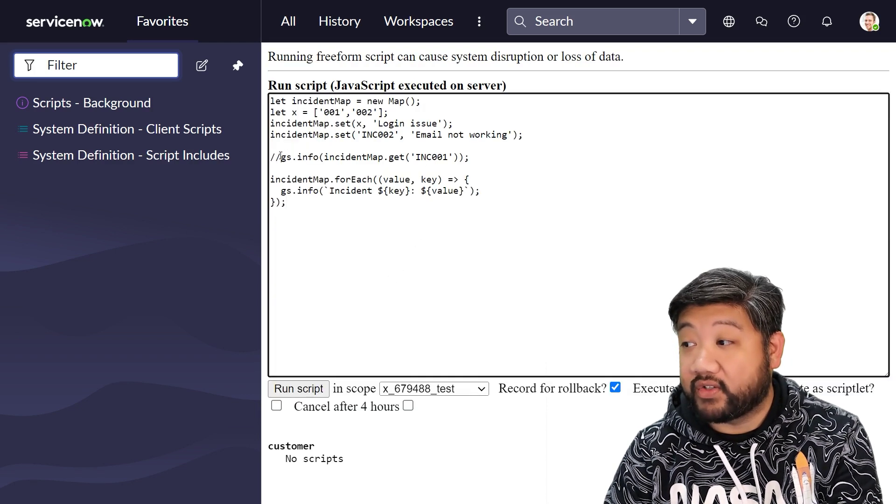
Uncomment the lookup line, get the entry by x, and run to show 'Login issue'
click(281, 157)
key(BackSpace)
key(BackSpace)
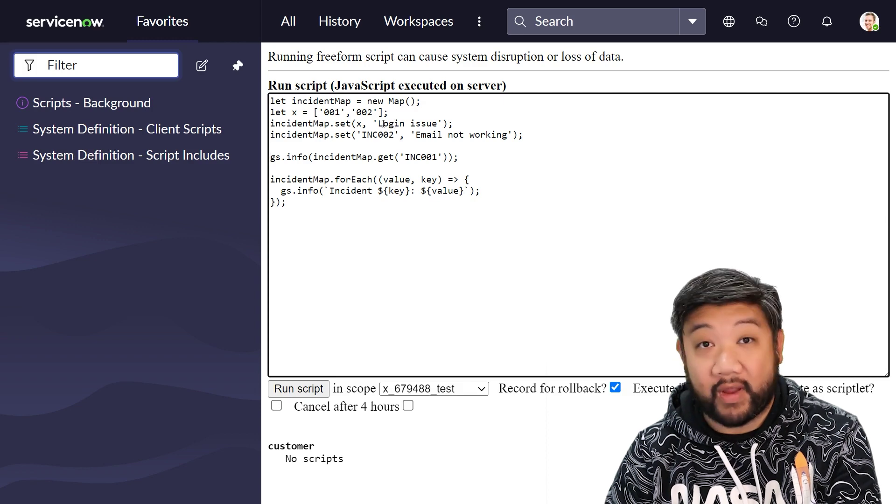
double_click(420, 157)
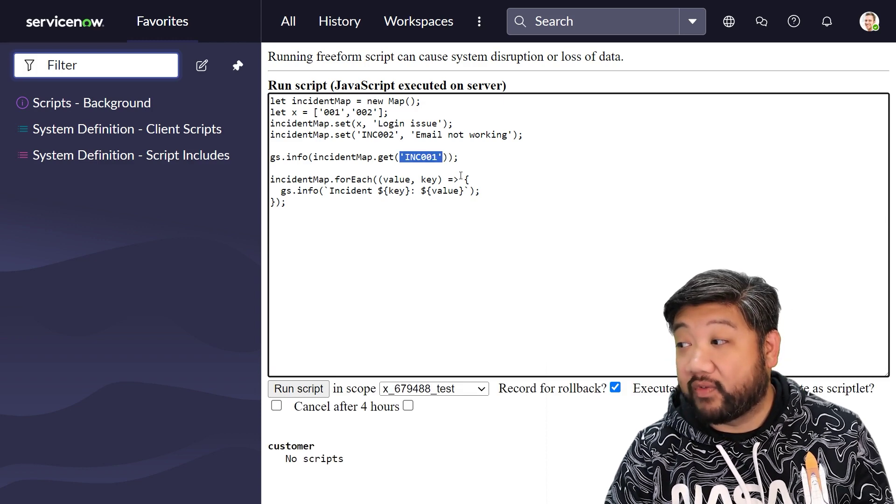
text(x)
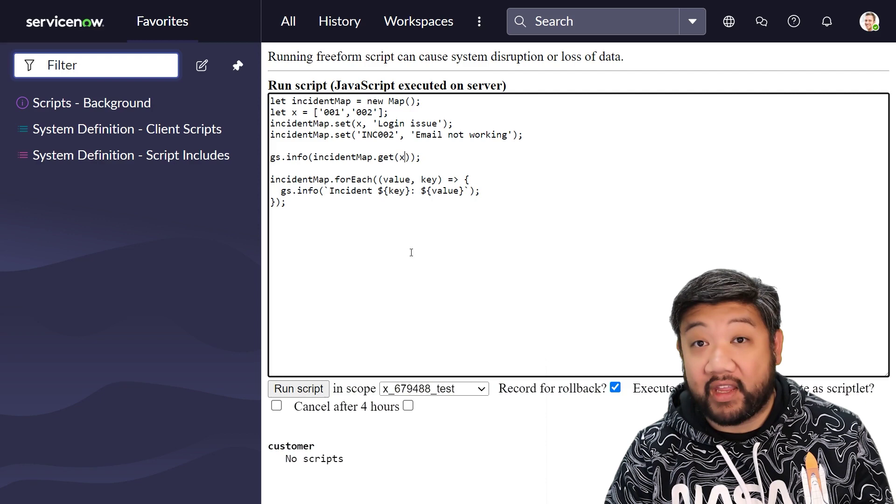
click(299, 388)
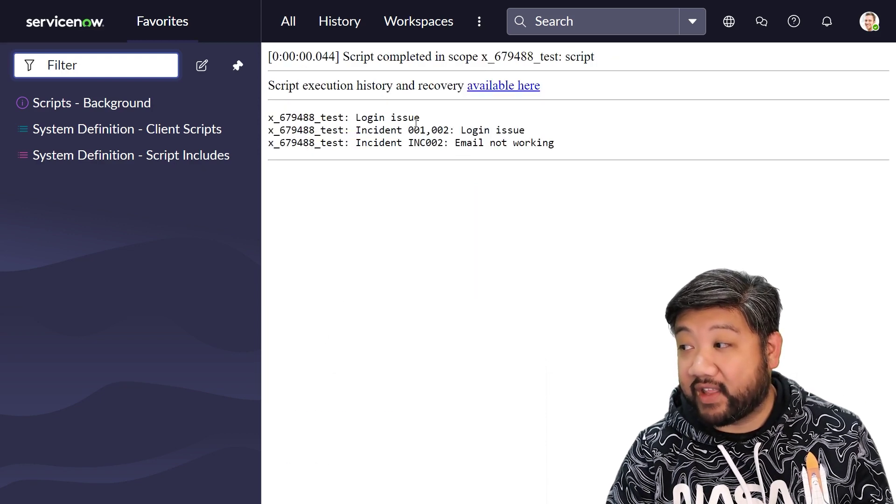
drag(421, 118, 356, 118)
click(395, 303)
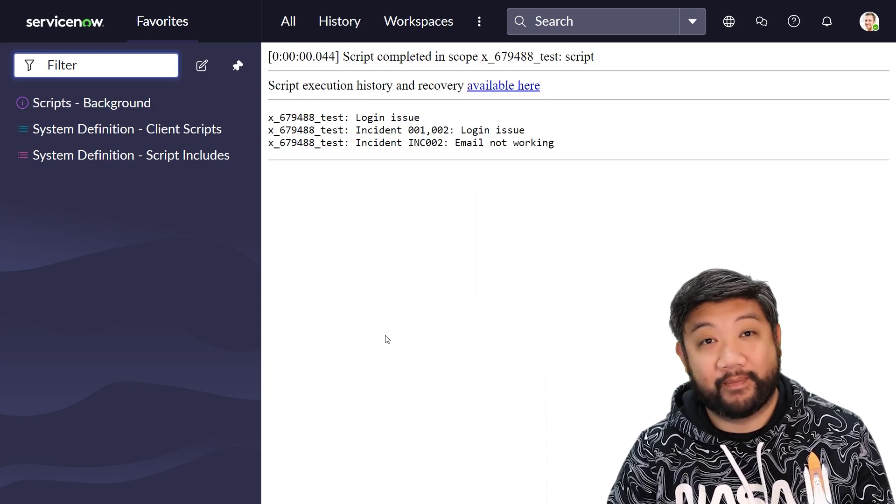
Duplicate the uniqueSet add('INC001') line into additional add calls
key(alt+Left)
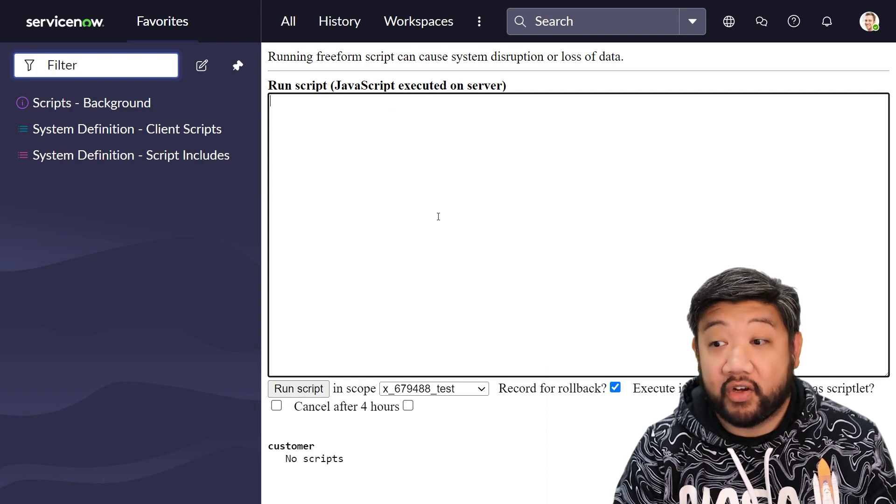
text(let)
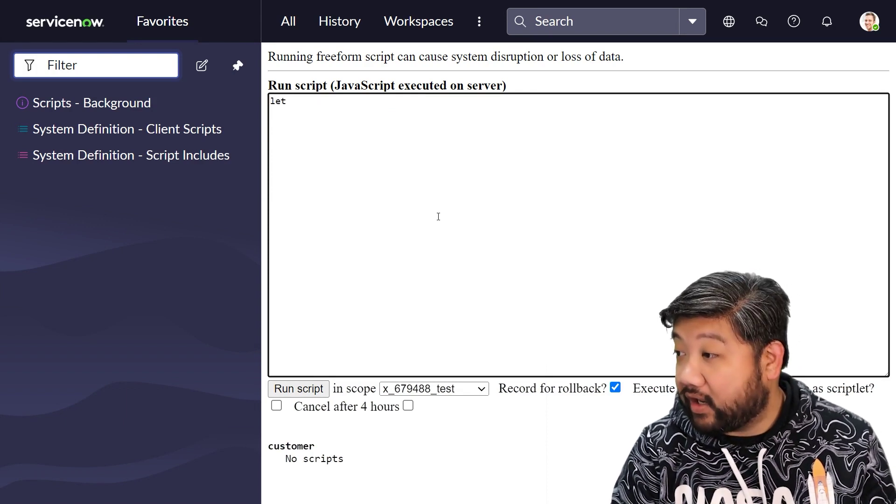
text( uniqueSet)
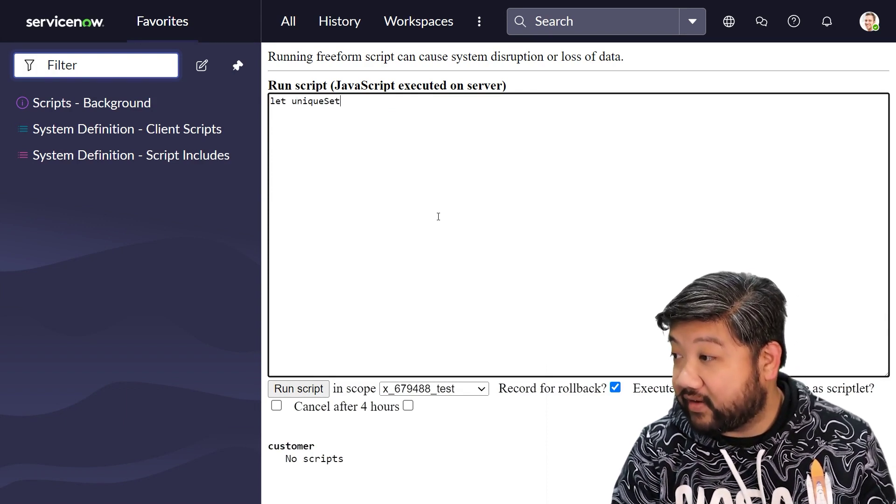
text( = new )
text(Set)
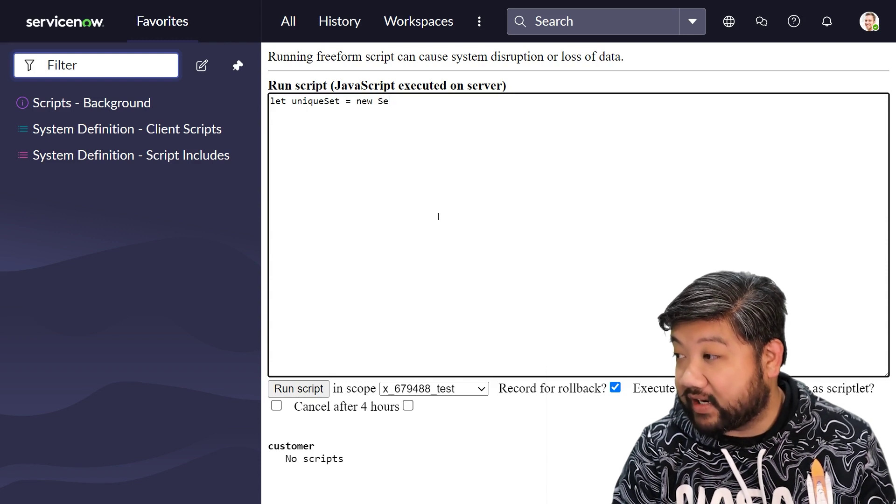
text(())
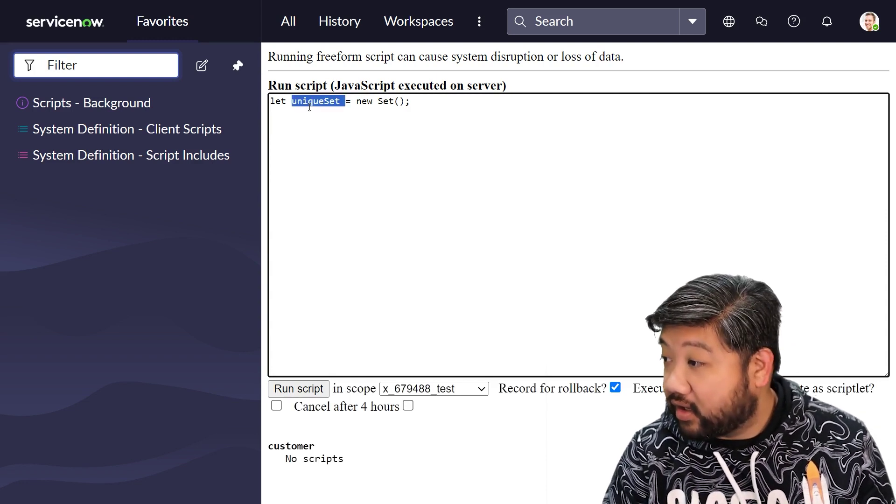
text(uniqueSet.add(')
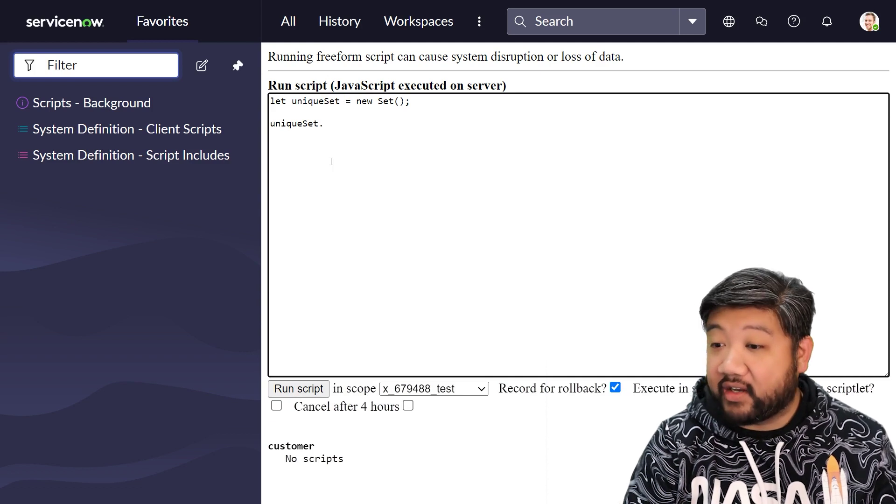
text(INC00)
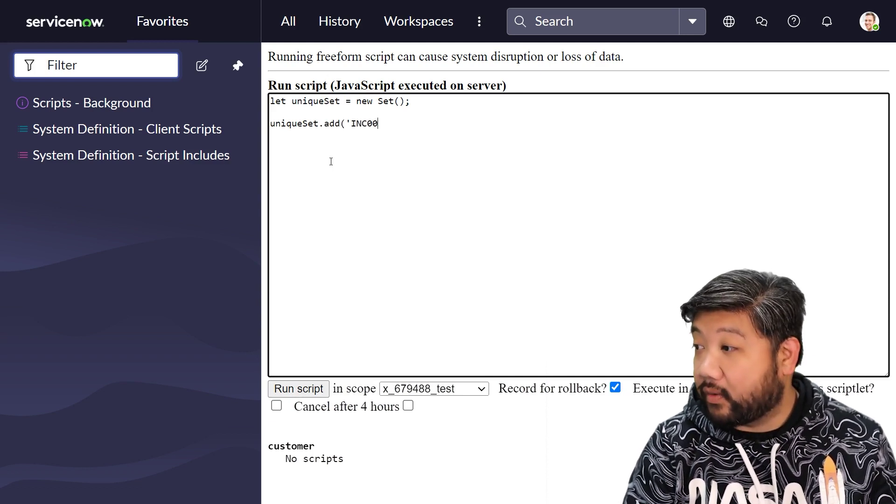
text(1');)
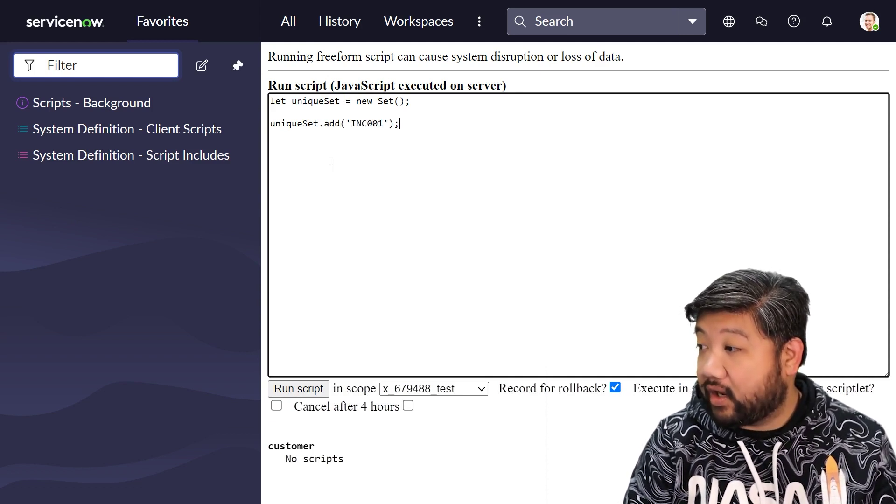
key(shift+Home)
key(ctrl+c)
key(End)
key(Return)
key(ctrl+v)
key(Return)
key(ctrl+v)
key(Return)
key(ctrl+v)
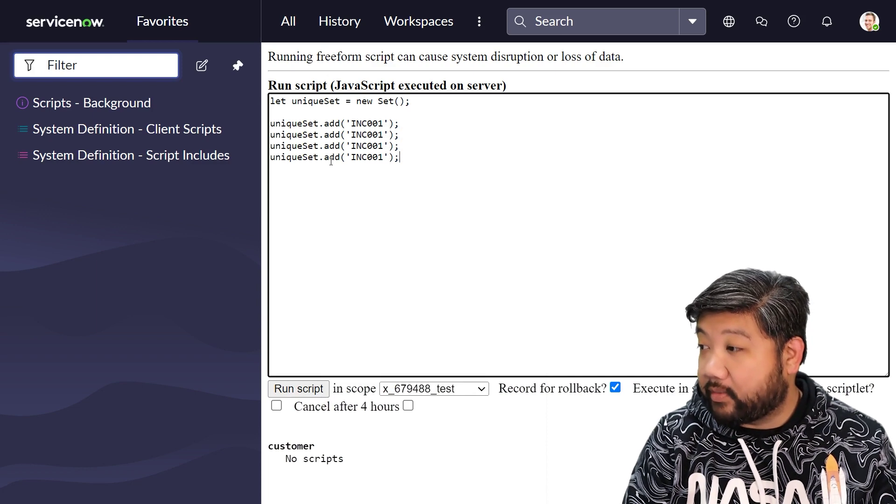
Change the copied add calls to INC002 and INC003, leaving a new line for the size log
click(384, 134)
key(BackSpace)
text(2)
key(Down)
key(BackSpace)
text(3)
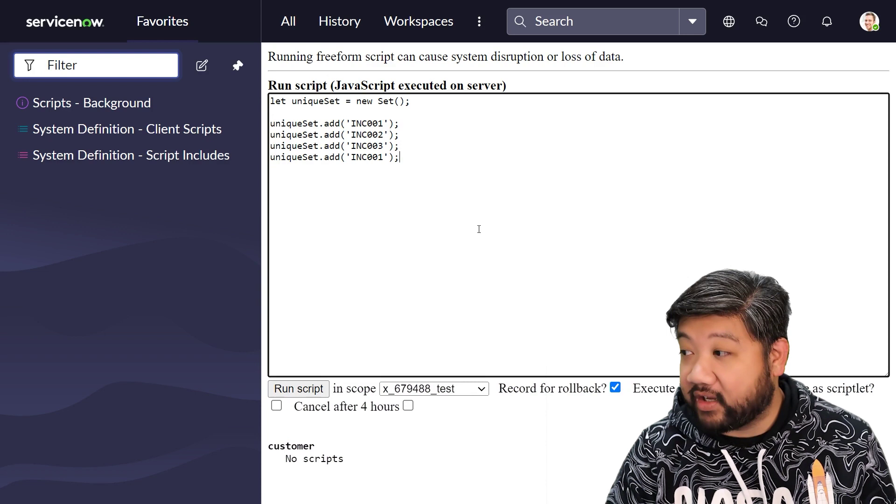
key(Return)
key(Return)
text(g)
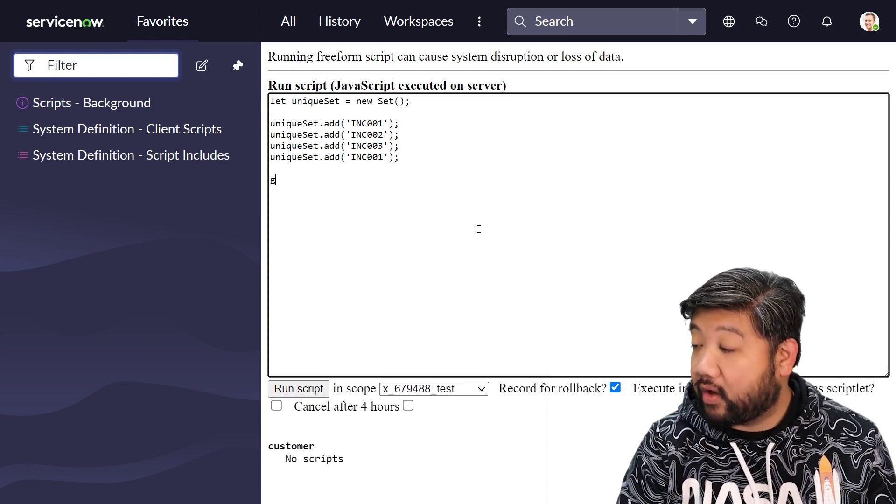
text(s.info(u)
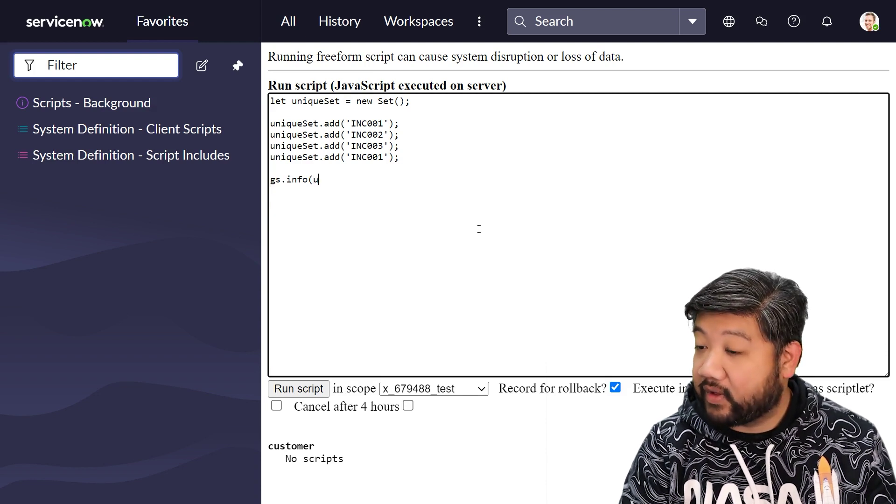
text(niqueSe)
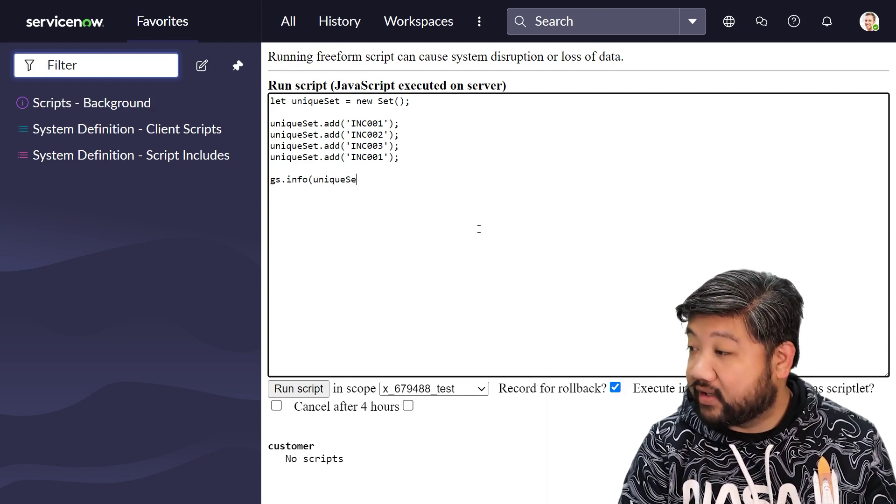
text(t.size);)
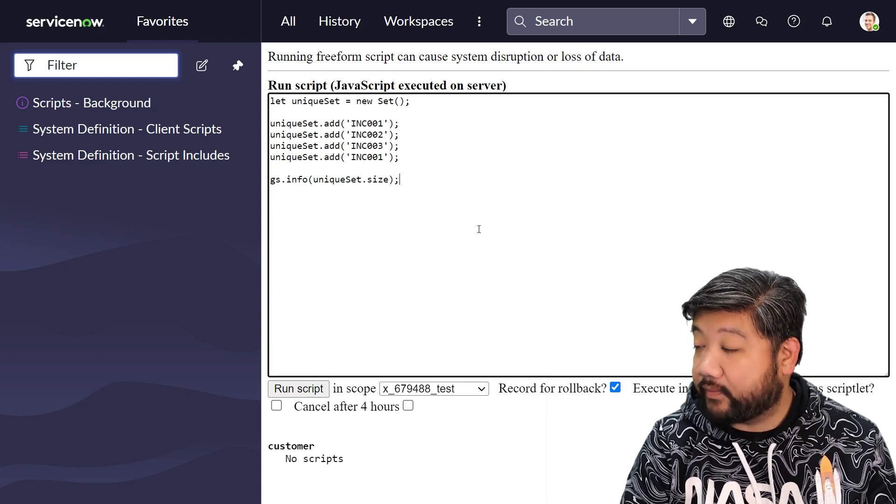
click(299, 388)
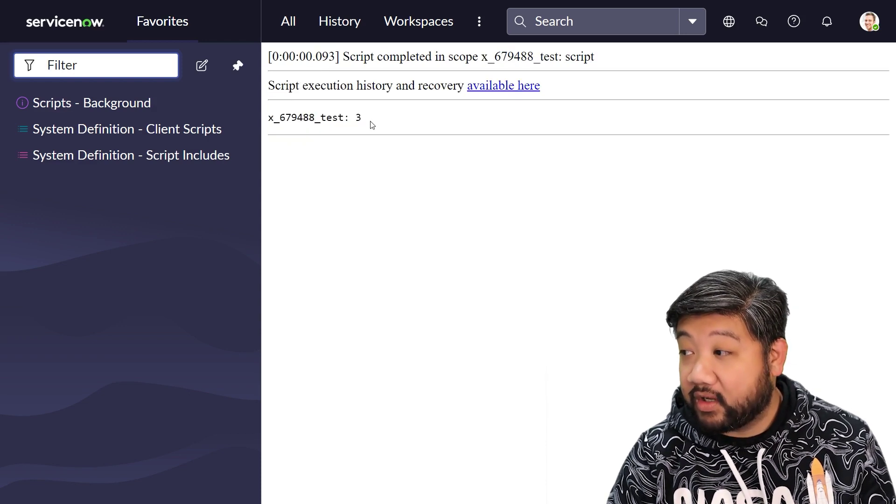
key(alt+Left)
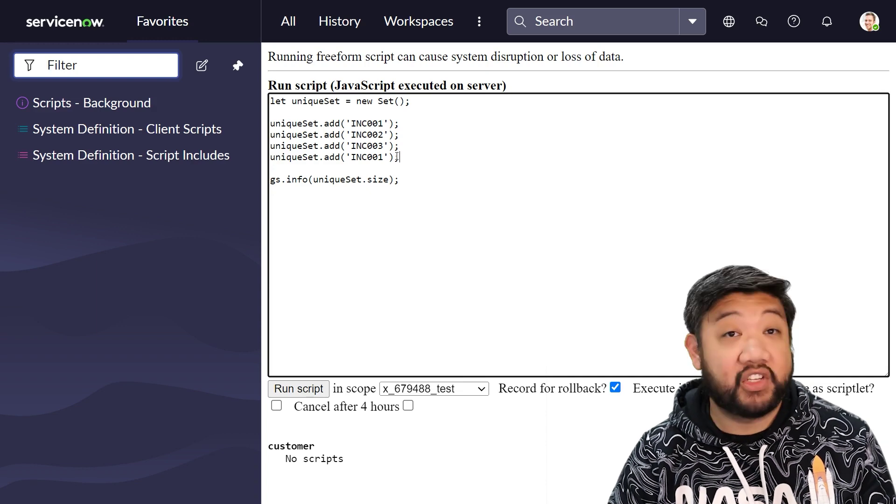
Replace the duplicate 'INC001' with [] and 'INC003' with {} in the set's add calls
drag(389, 157, 346, 157)
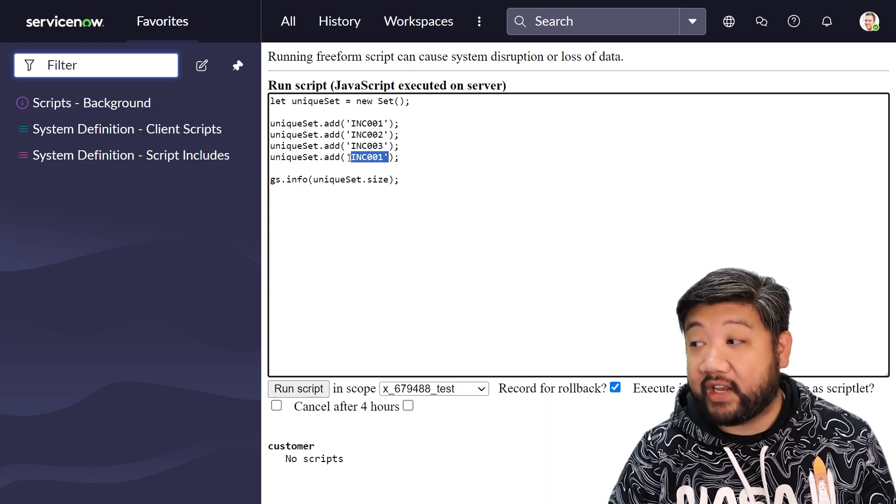
text([])
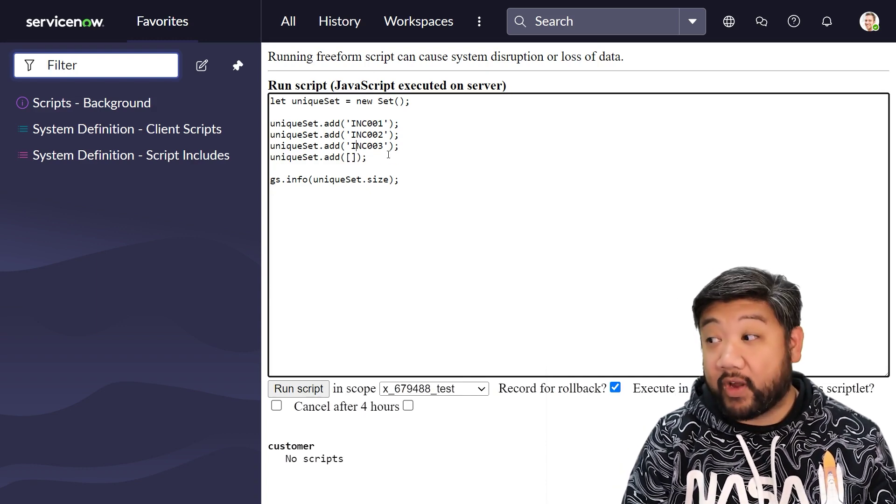
key(shift+Right)
key(shift+Right)
key(shift+Right)
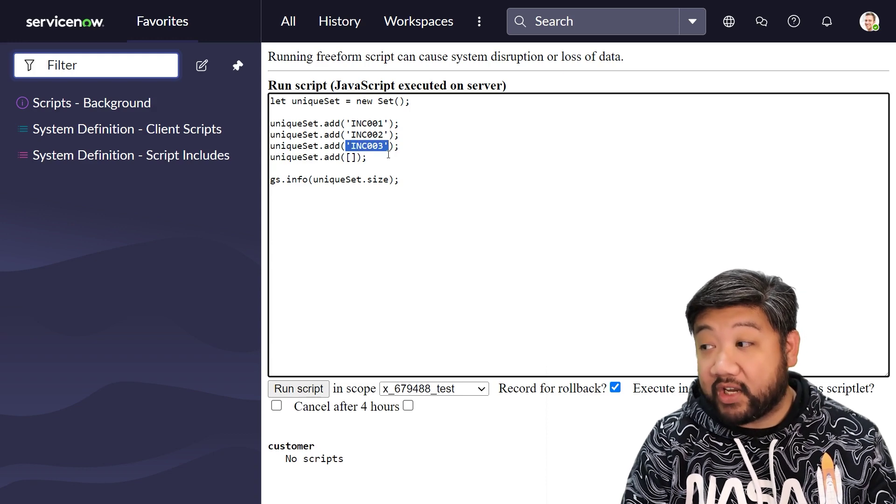
text({})
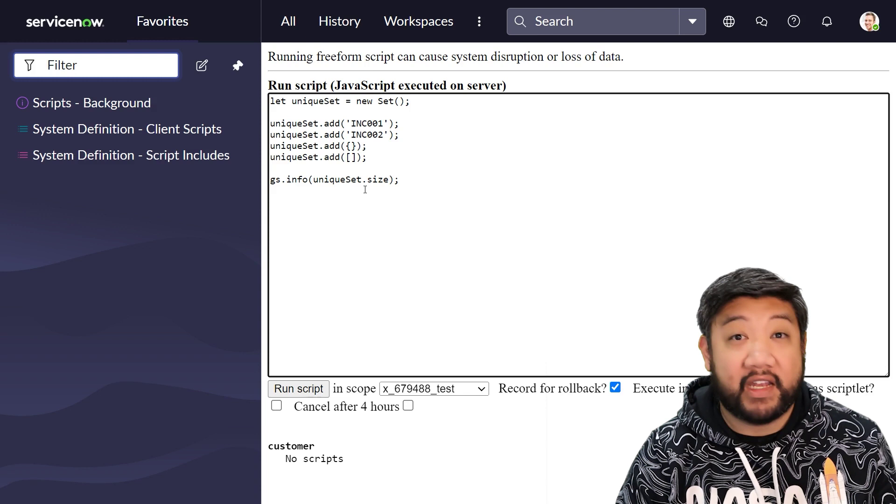
click(409, 180)
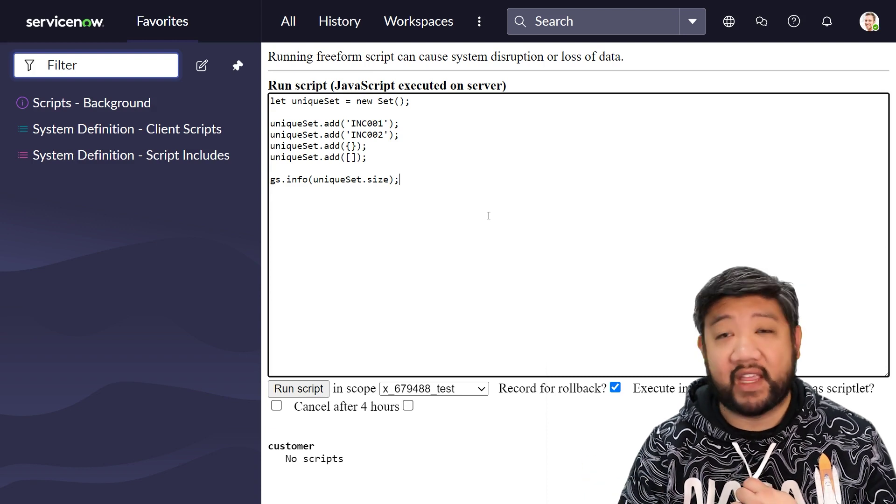
text(for)
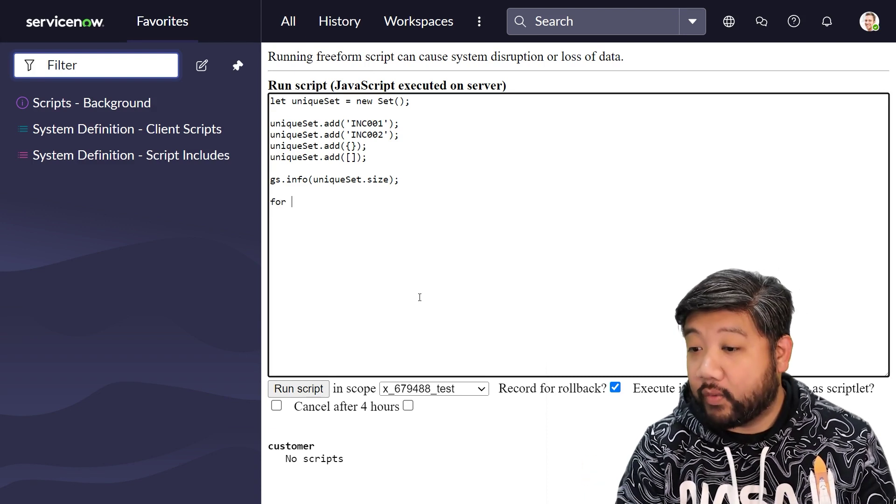
text( (let )
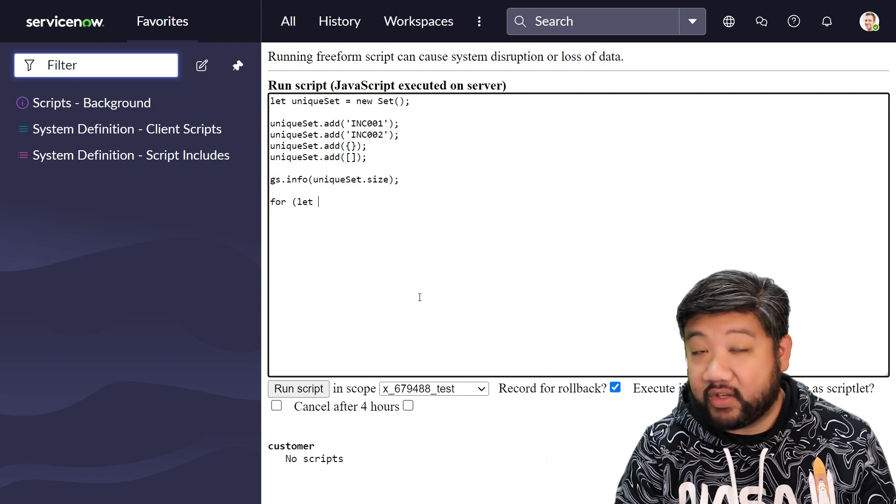
text(incident )
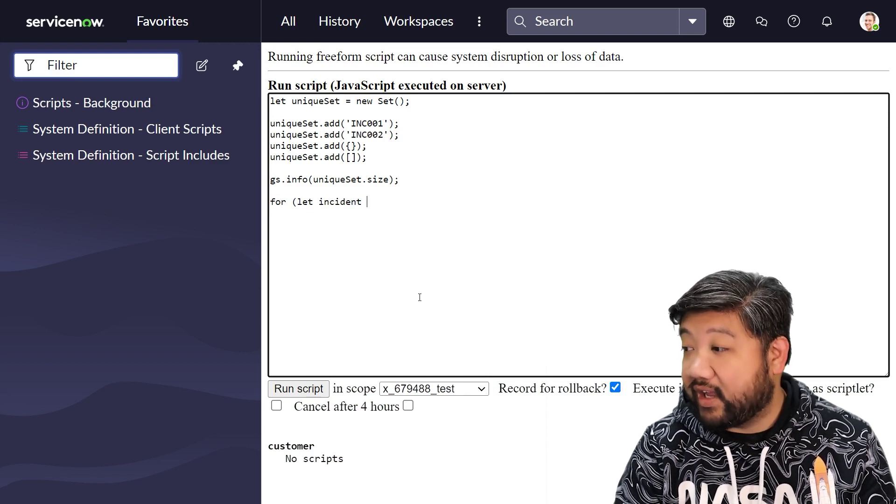
text(of unique)
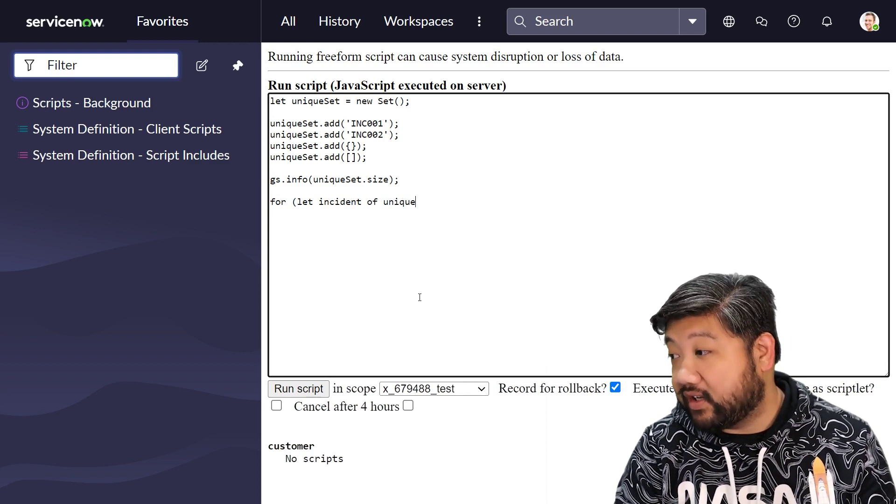
text(Set){)
Add a for-of loop logging each uniqueSet value, then run it to get 4, INC001, INC002, [object Object]
key(Return)
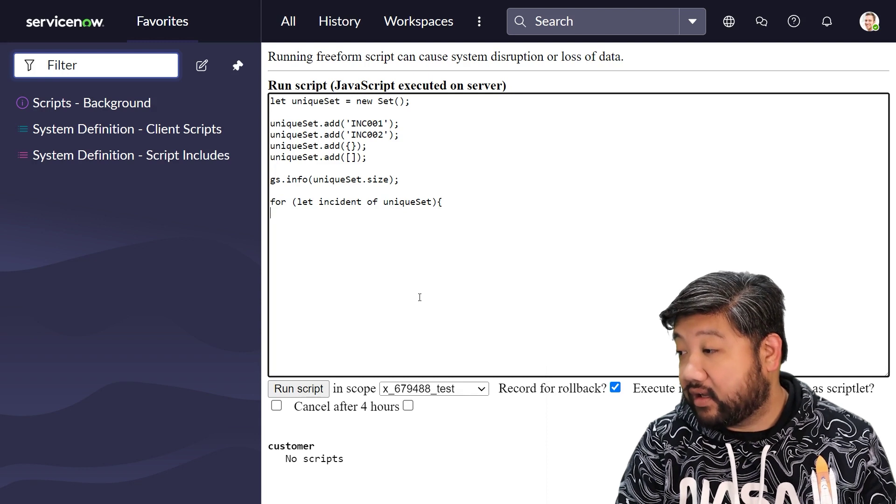
text(gs.info)
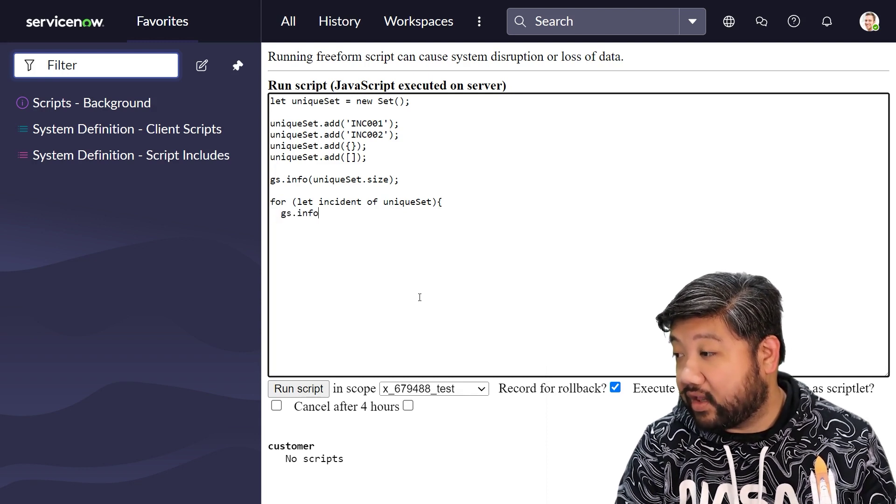
text((inci)
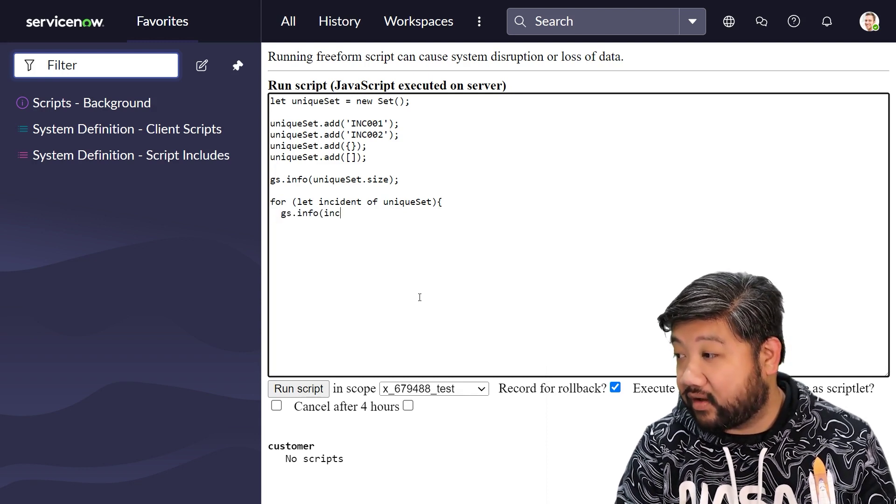
text(dent);)
key(Return)
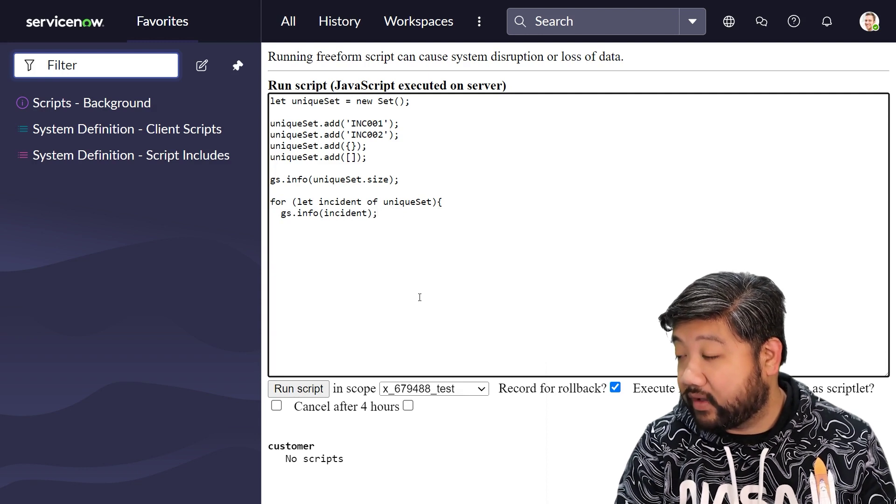
text(})
click(299, 389)
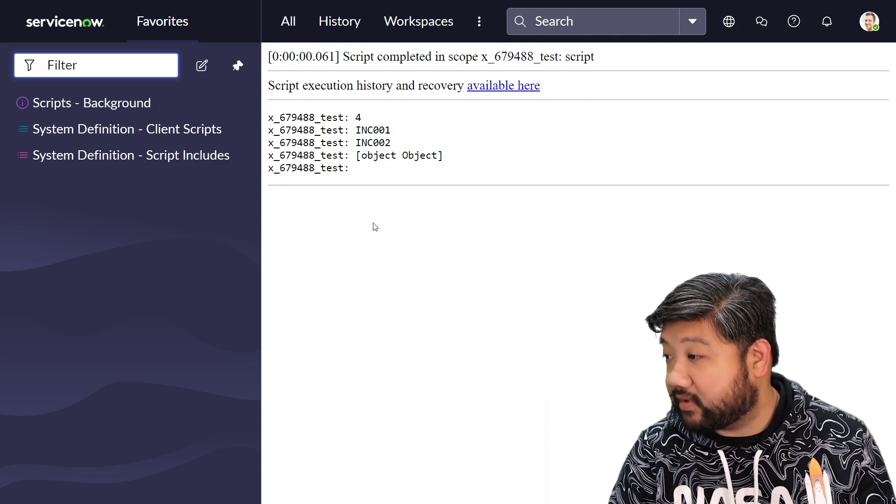
drag(356, 129, 415, 168)
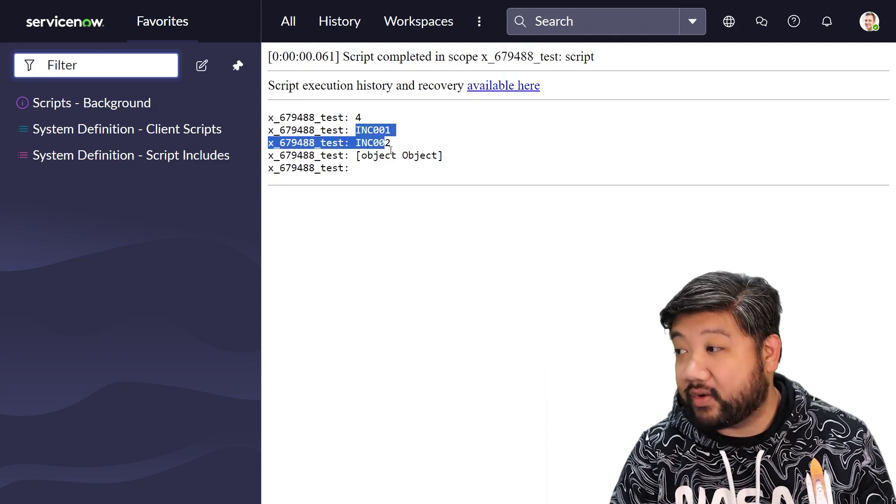
click(424, 296)
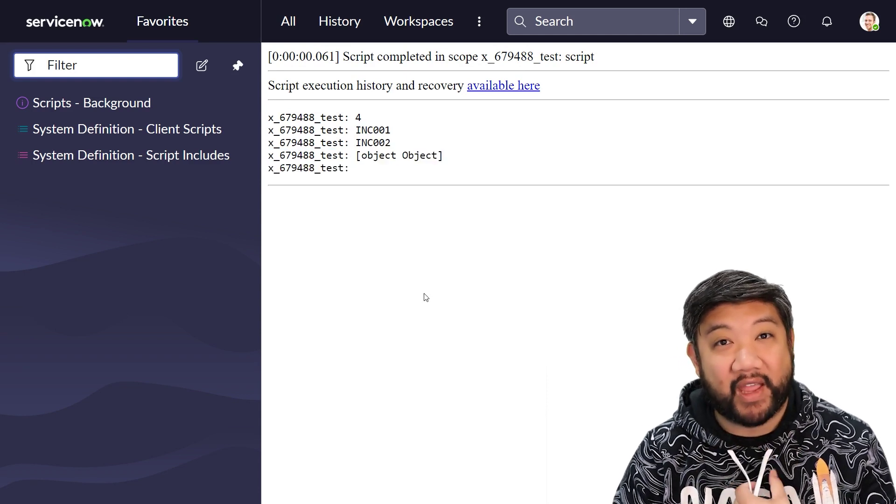